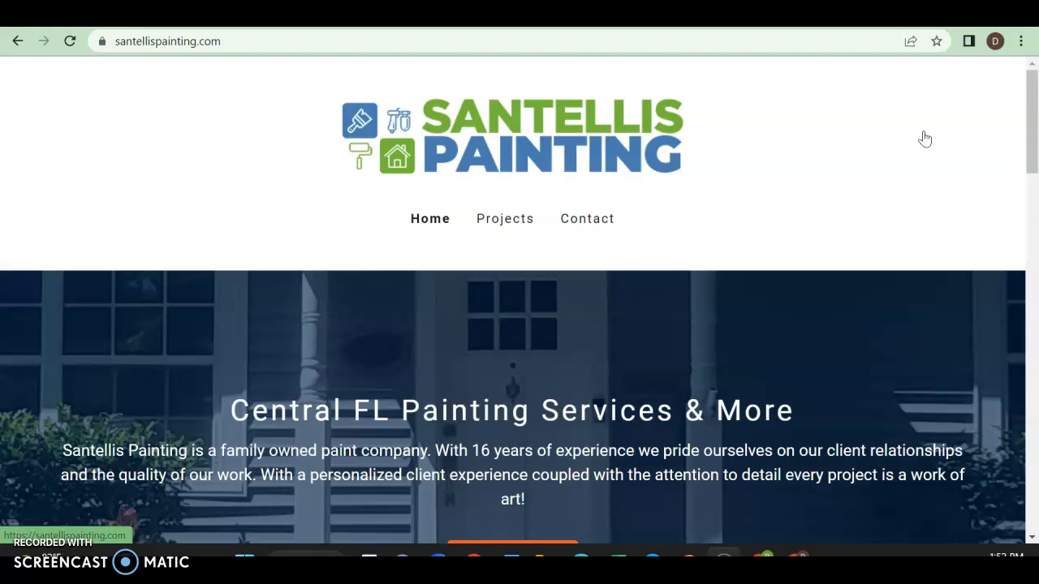
Examine the Santellis Painting homepage, from its intro text and featured projects to the client reviews and contact form
scroll(923, 139, down, 2)
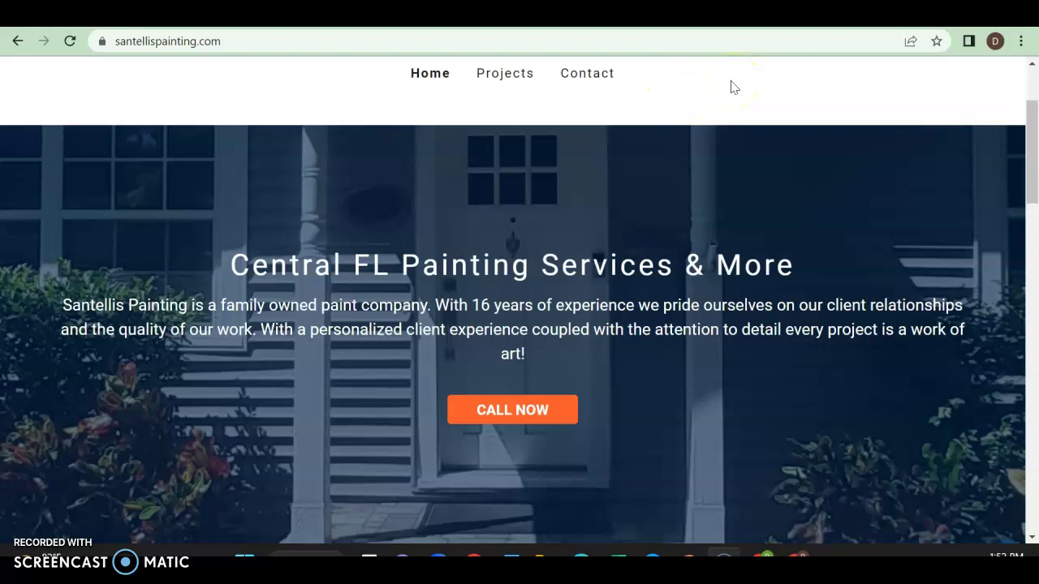
scroll(255, 230, down, 1)
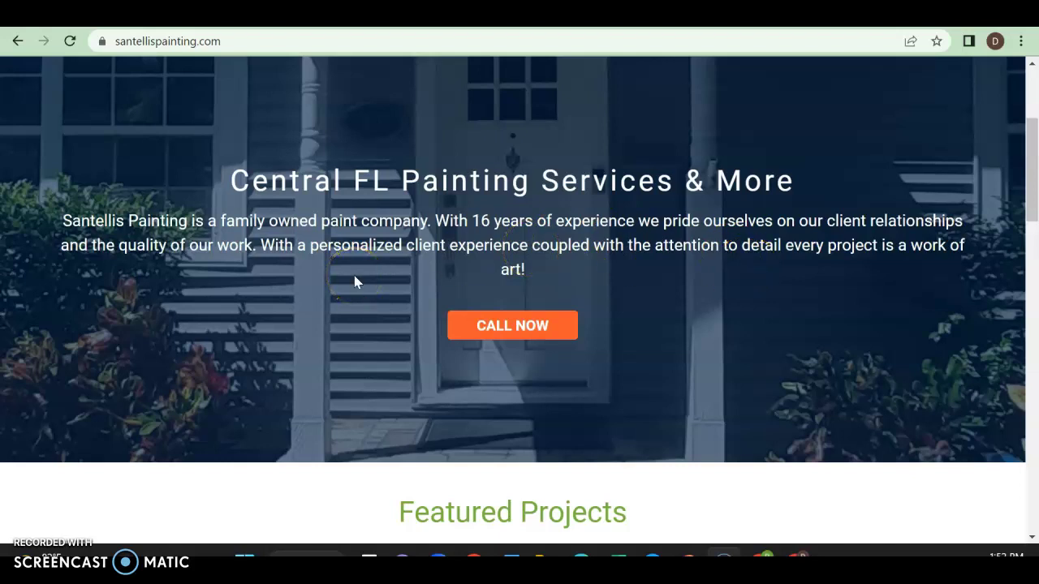
scroll(563, 272, down, 3)
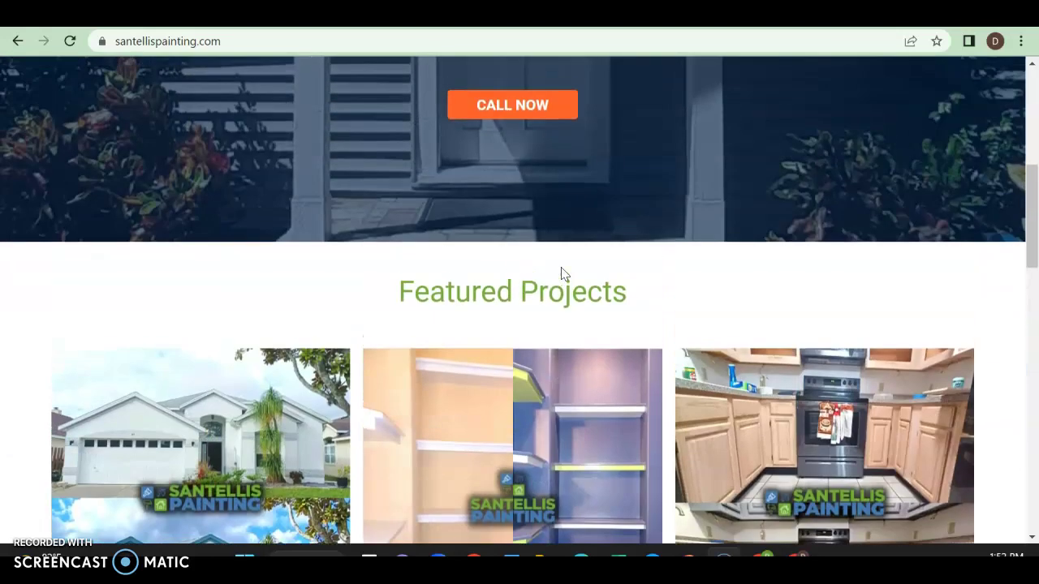
scroll(482, 241, down, 3)
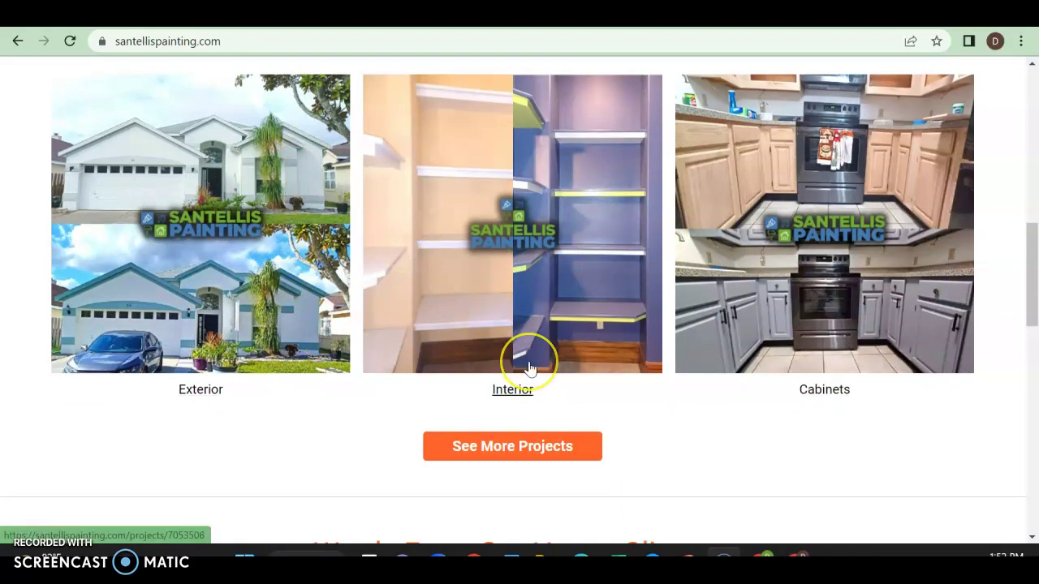
scroll(529, 369, down, 4)
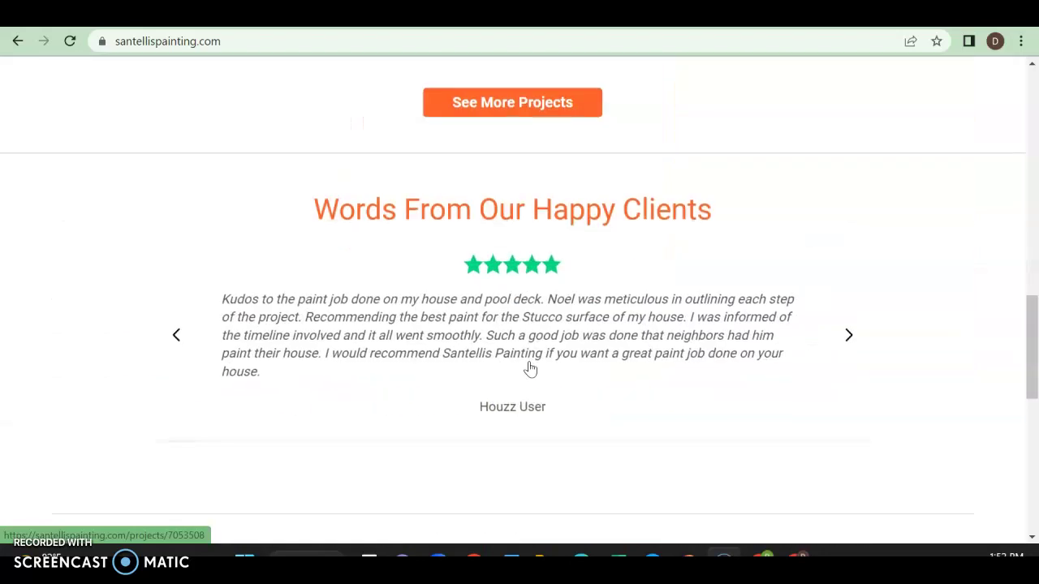
scroll(529, 369, down, 8)
scroll(529, 369, up, 1)
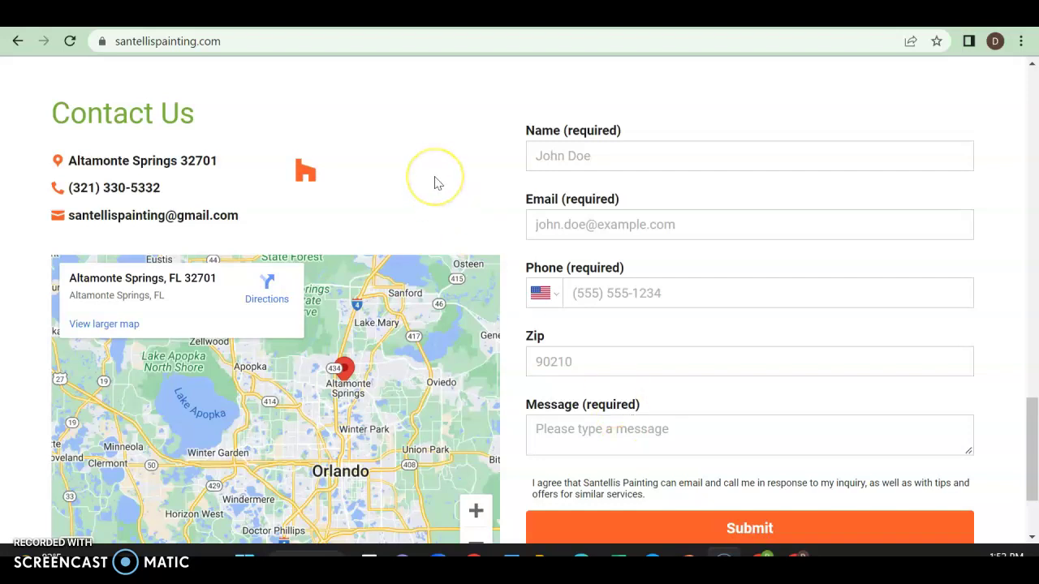
scroll(435, 182, down, 2)
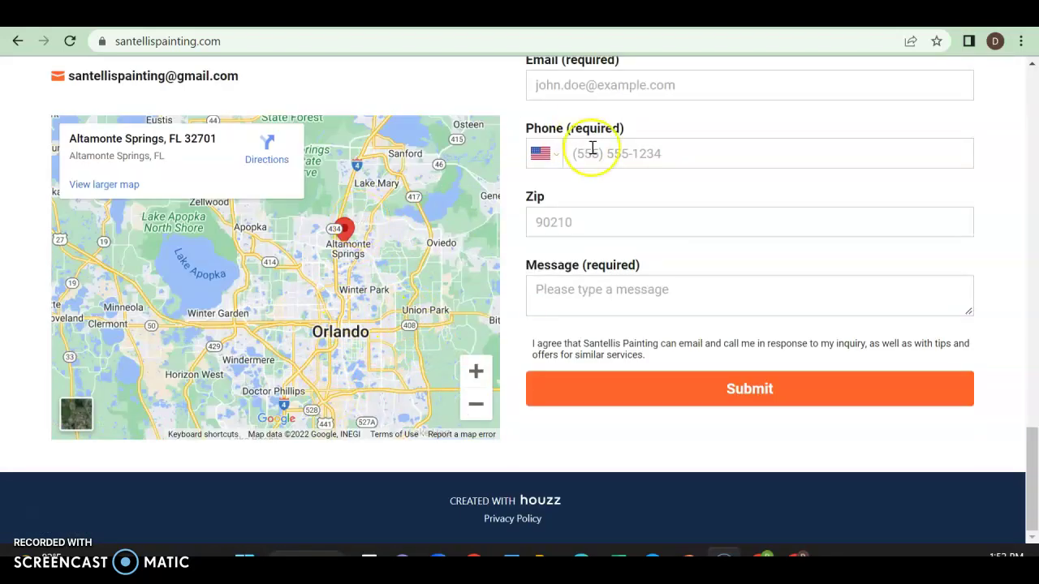
scroll(591, 151, up, 10)
scroll(592, 146, up, 10)
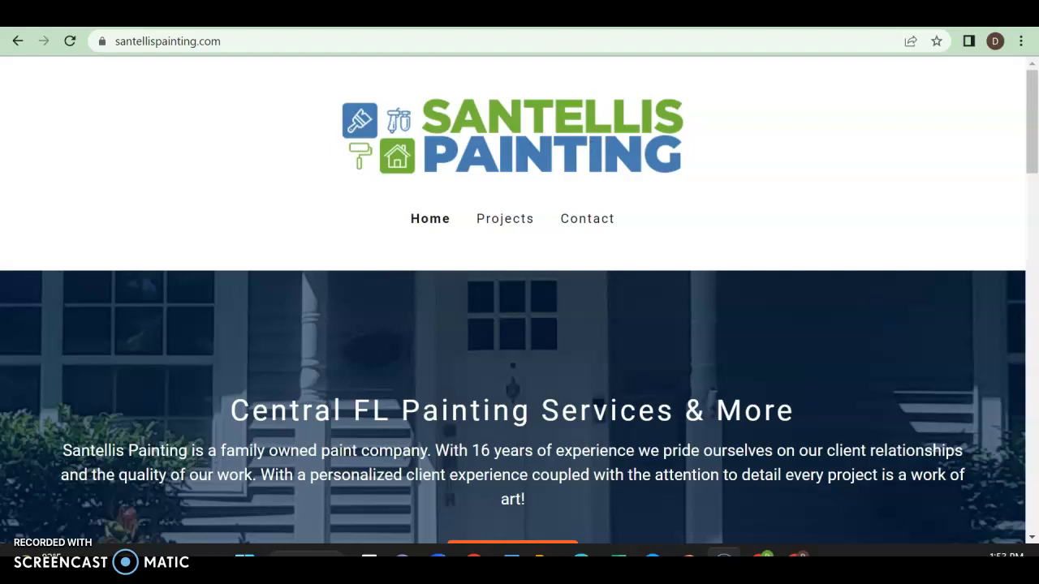
Return to the Google results for "painters orlando" and examine the ads, local business listings and organic results
key(alt+Tab)
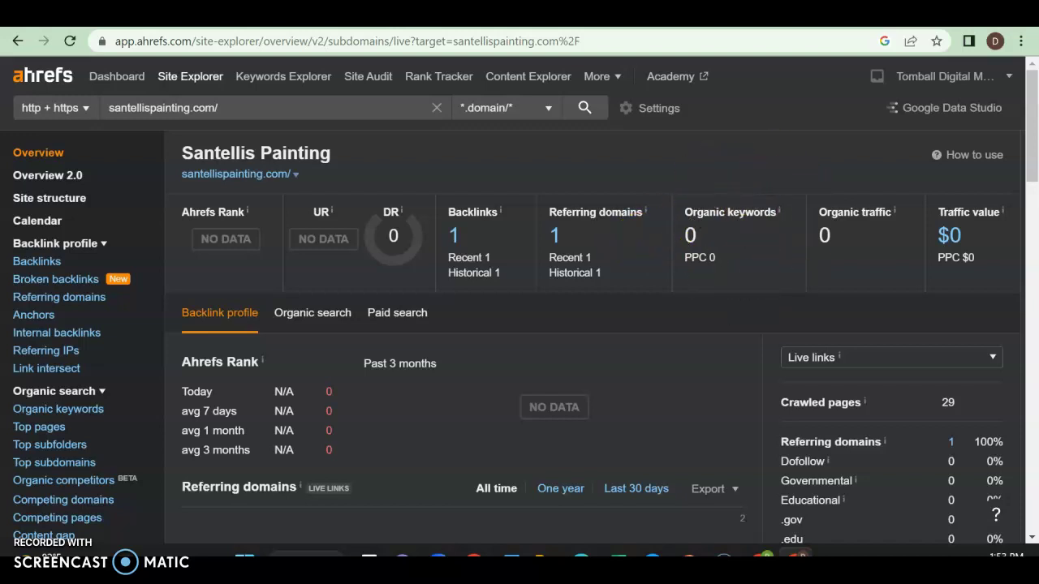
key(alt+Left)
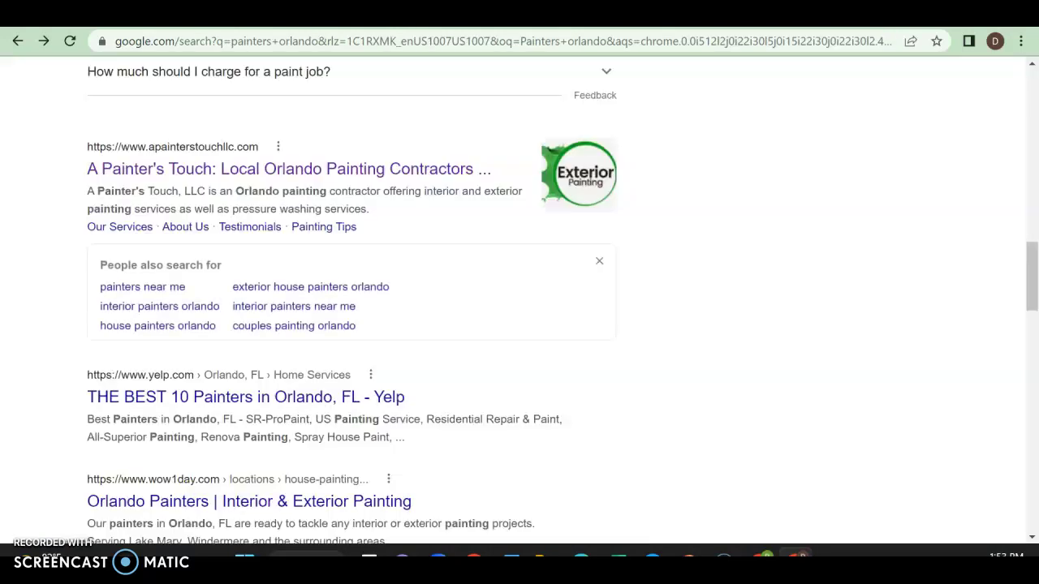
scroll(261, 259, up, 15)
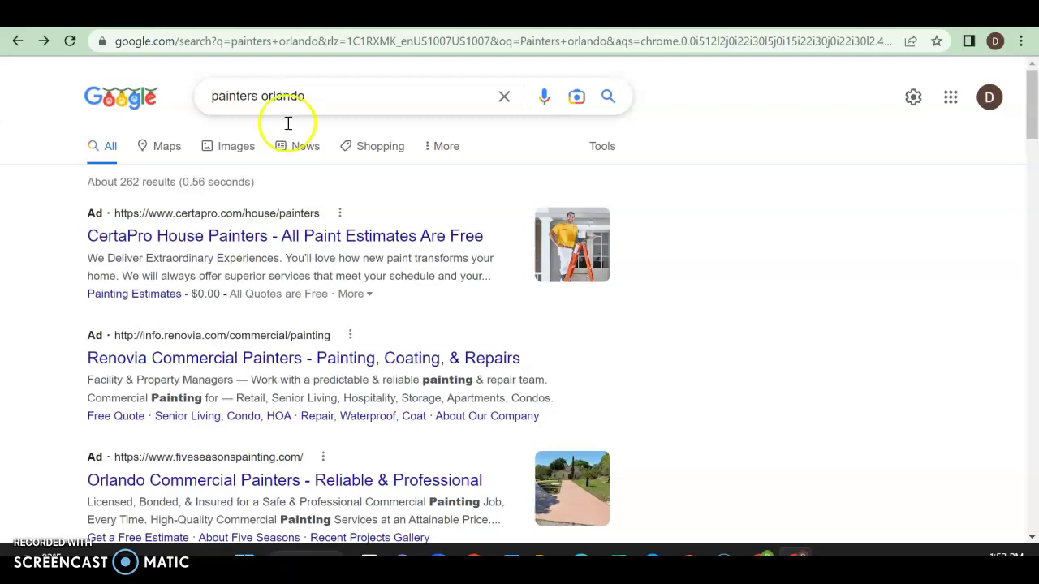
scroll(297, 232, down, 3)
scroll(295, 242, up, 2)
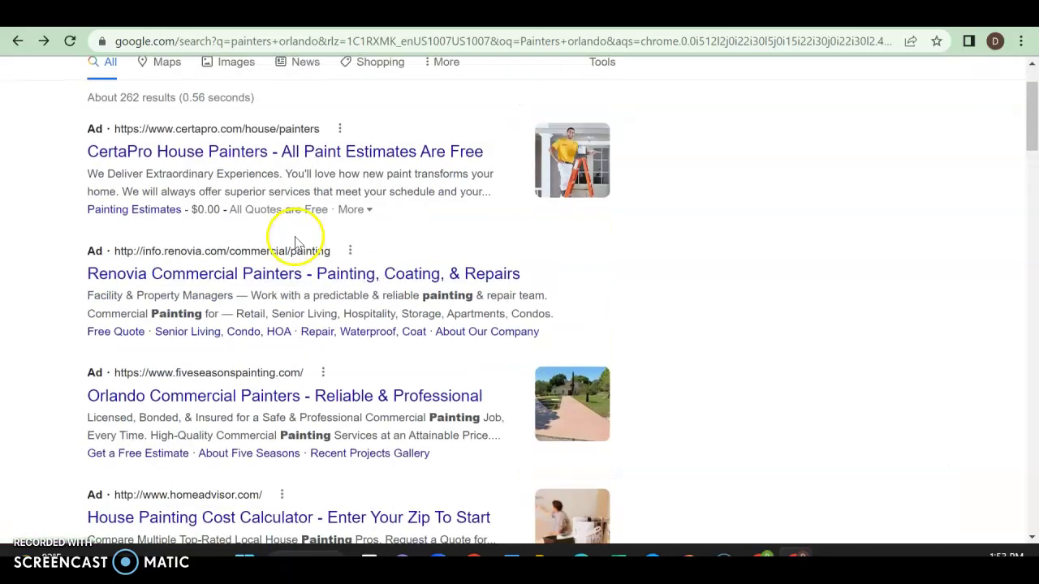
scroll(207, 401, down, 2)
scroll(207, 402, down, 4)
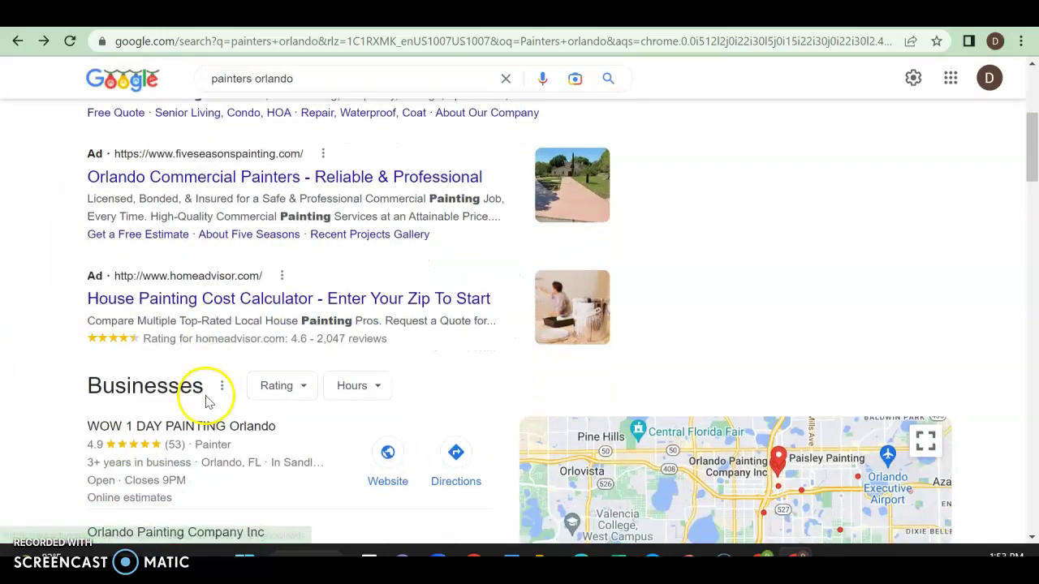
scroll(207, 402, up, 1)
scroll(207, 402, down, 1)
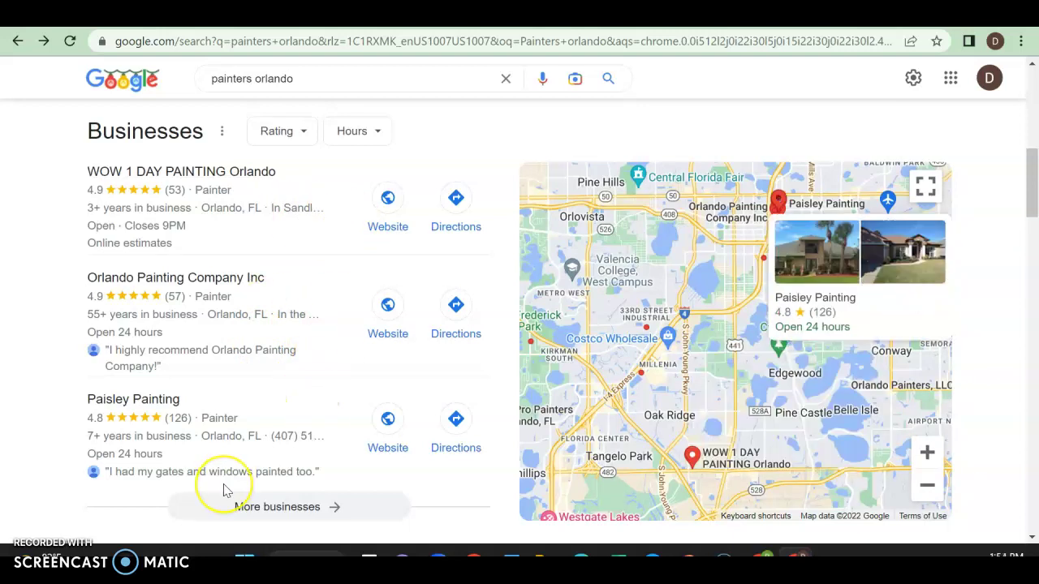
scroll(224, 486, down, 5)
scroll(225, 485, down, 3)
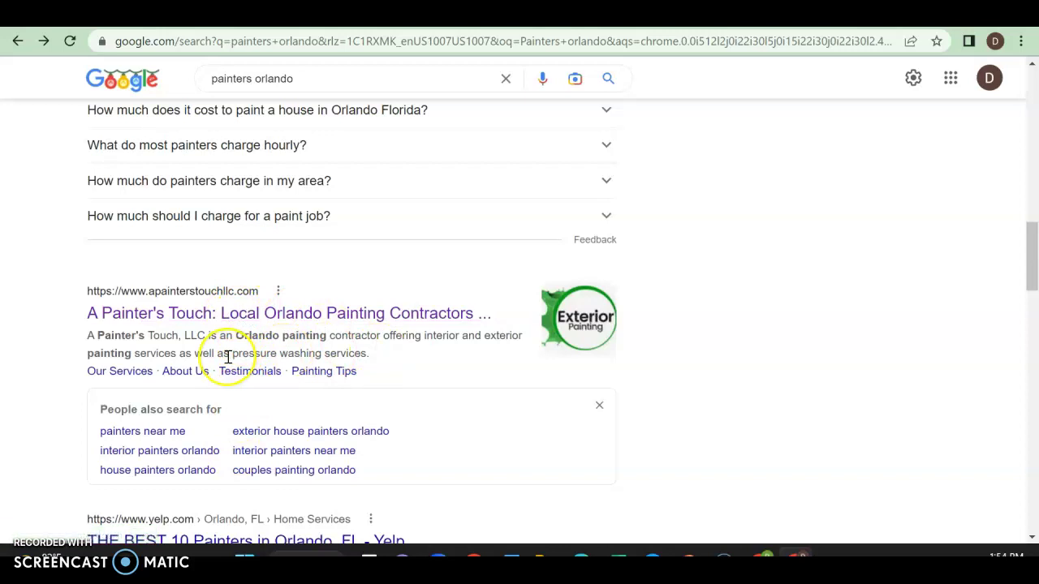
scroll(227, 354, up, 3)
scroll(227, 355, down, 3)
Open the A Painter's Touch website from the results and examine its navigation, service categories, video and customer review badges
click(209, 275)
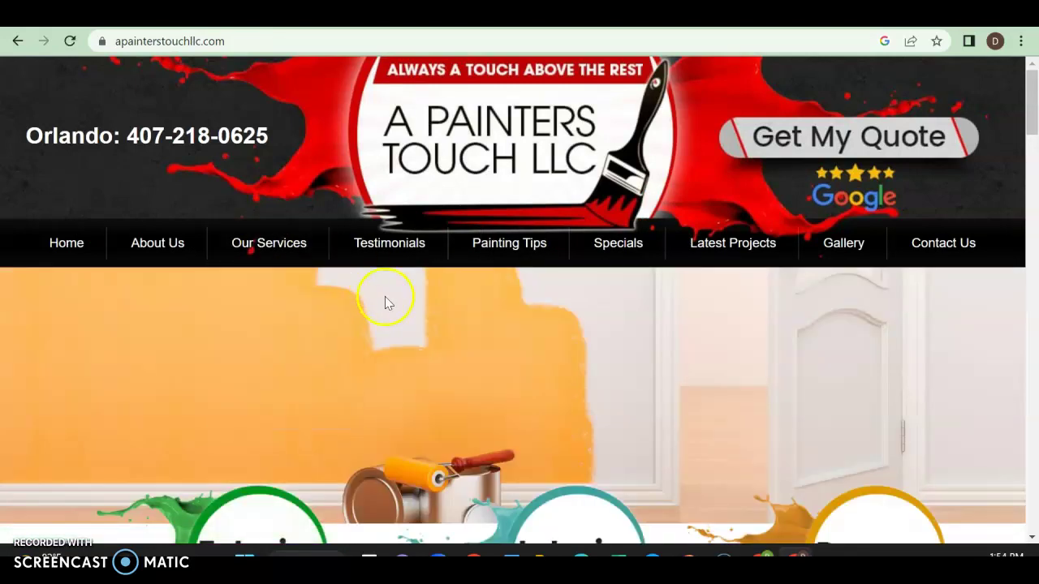
mouse_move(144, 243)
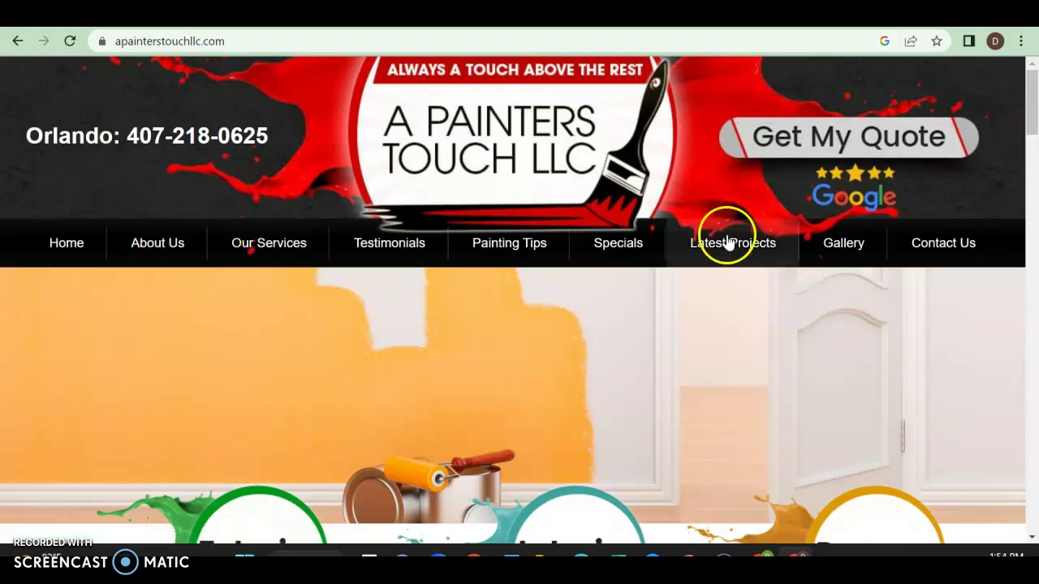
scroll(725, 235, down, 1)
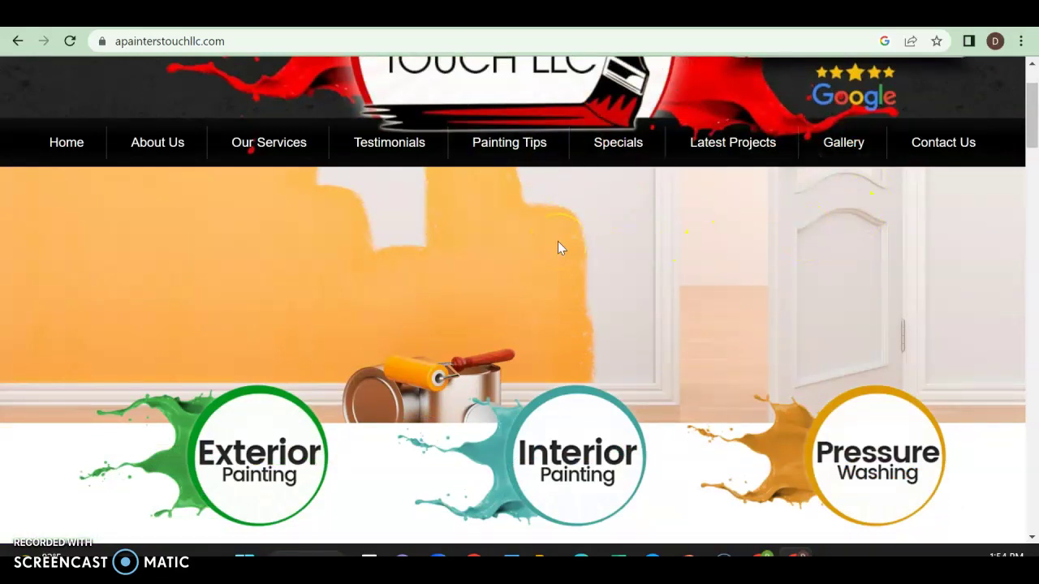
scroll(558, 241, down, 2)
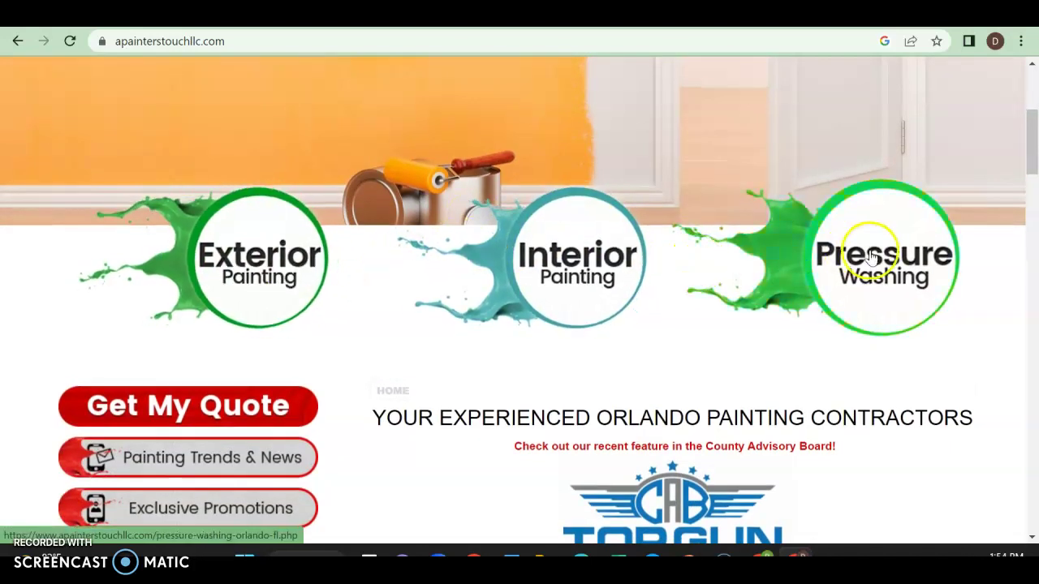
scroll(576, 285, down, 2)
scroll(550, 289, up, 1)
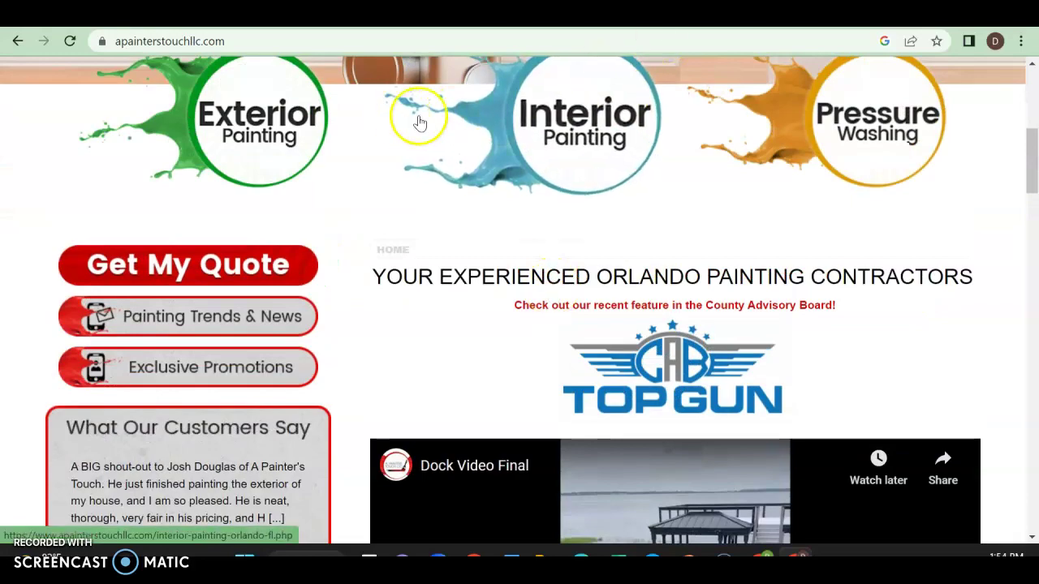
scroll(723, 246, down, 5)
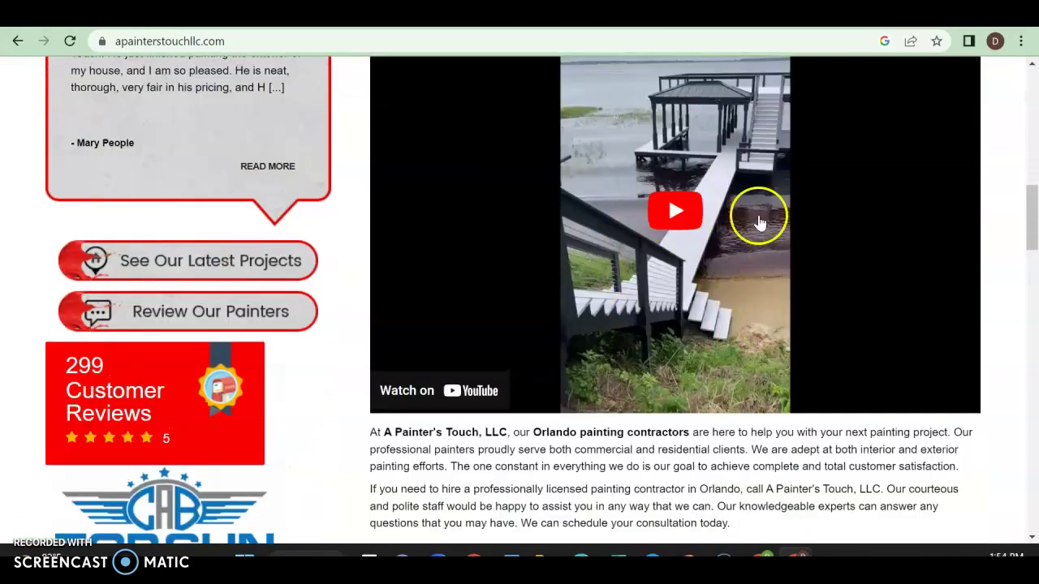
scroll(680, 199, down, 4)
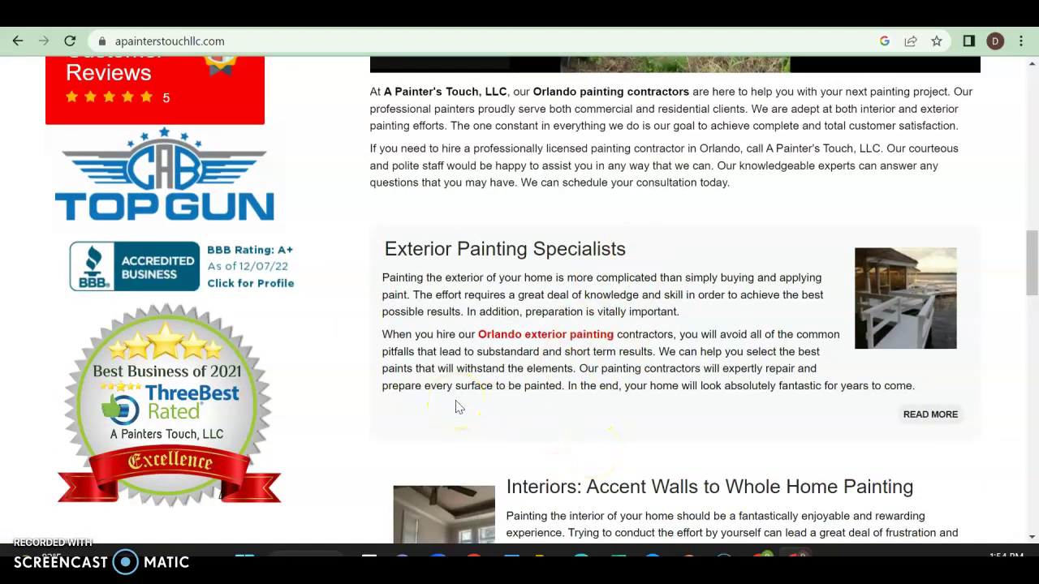
Examine the A Painter's Touch homepage copy on Orlando painting services, its recent articles and the service areas in the footer
scroll(456, 406, down, 1)
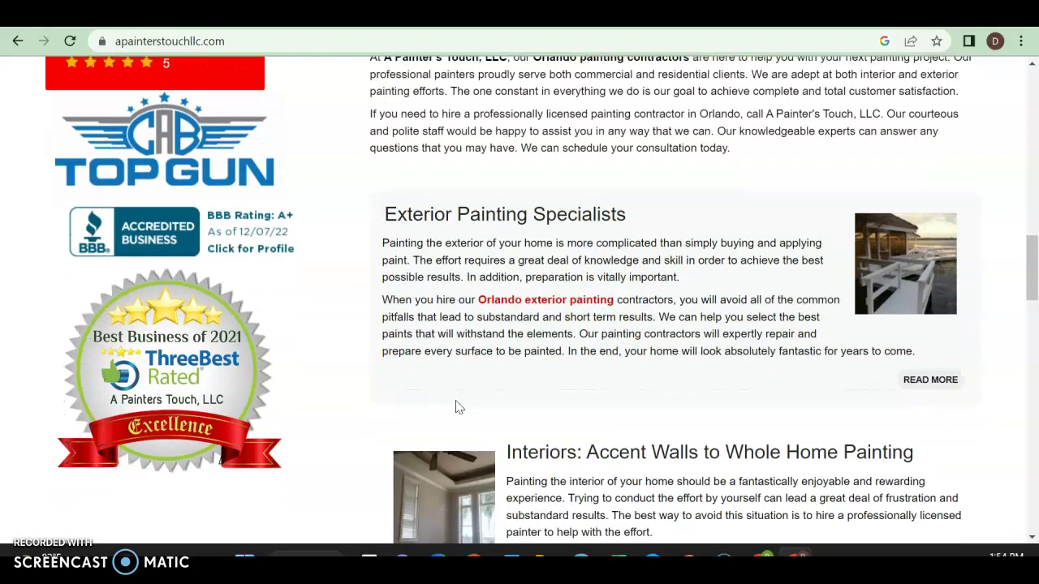
scroll(666, 442, up, 3)
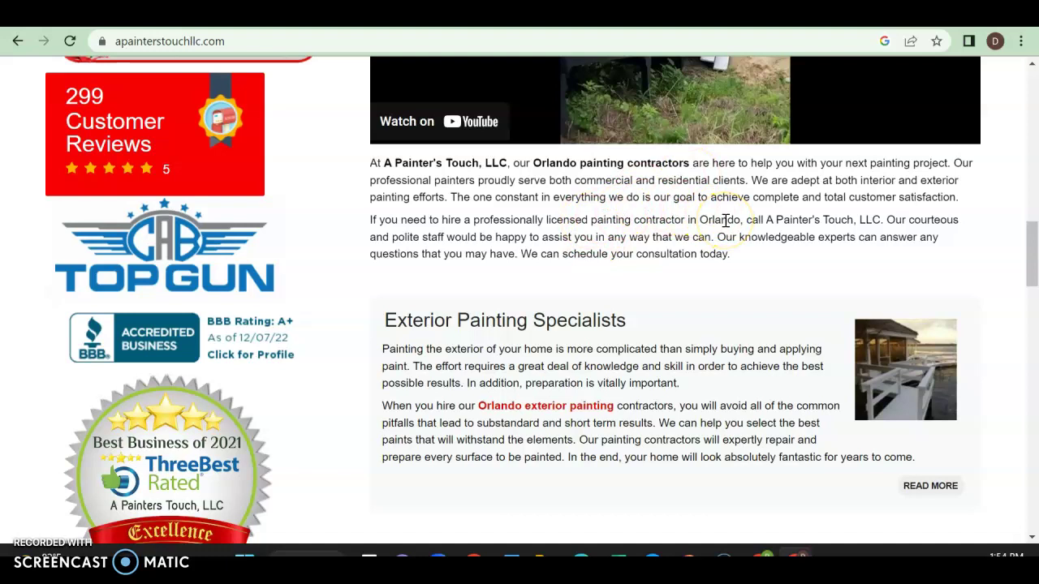
scroll(724, 220, down, 1)
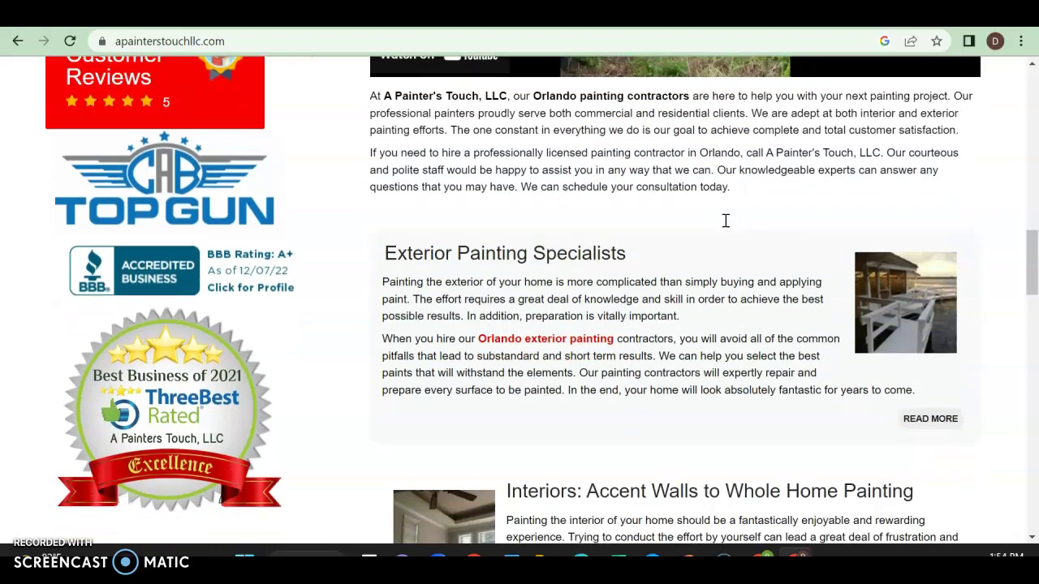
scroll(724, 226, down, 3)
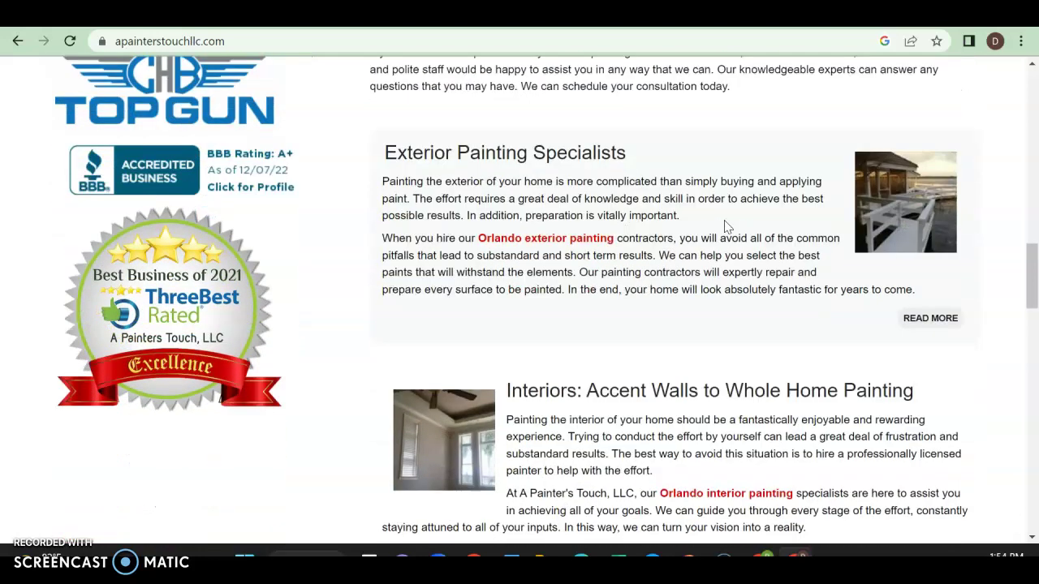
scroll(727, 227, down, 1)
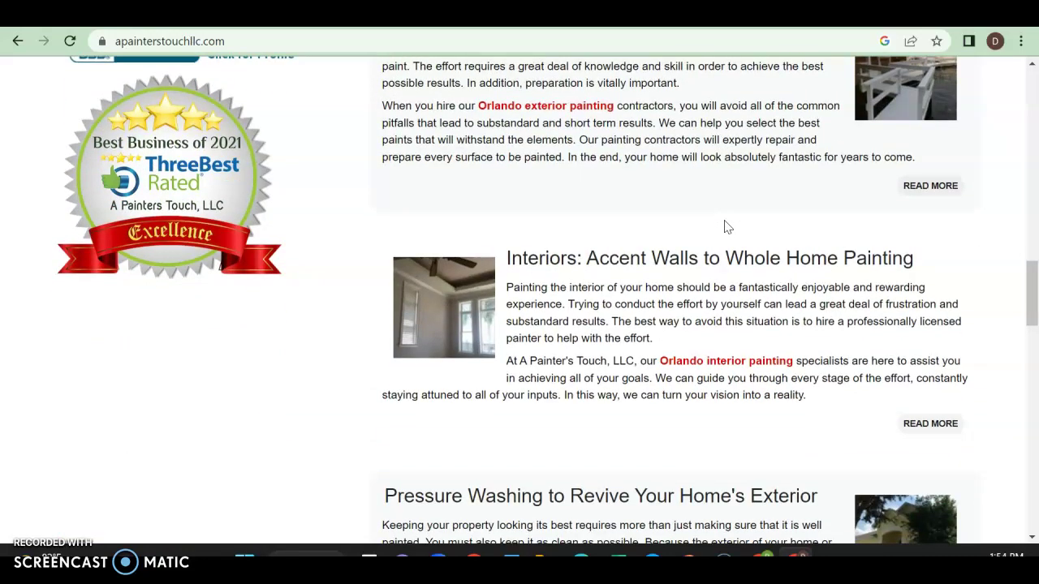
scroll(525, 295, down, 8)
scroll(524, 297, down, 12)
scroll(524, 297, up, 2)
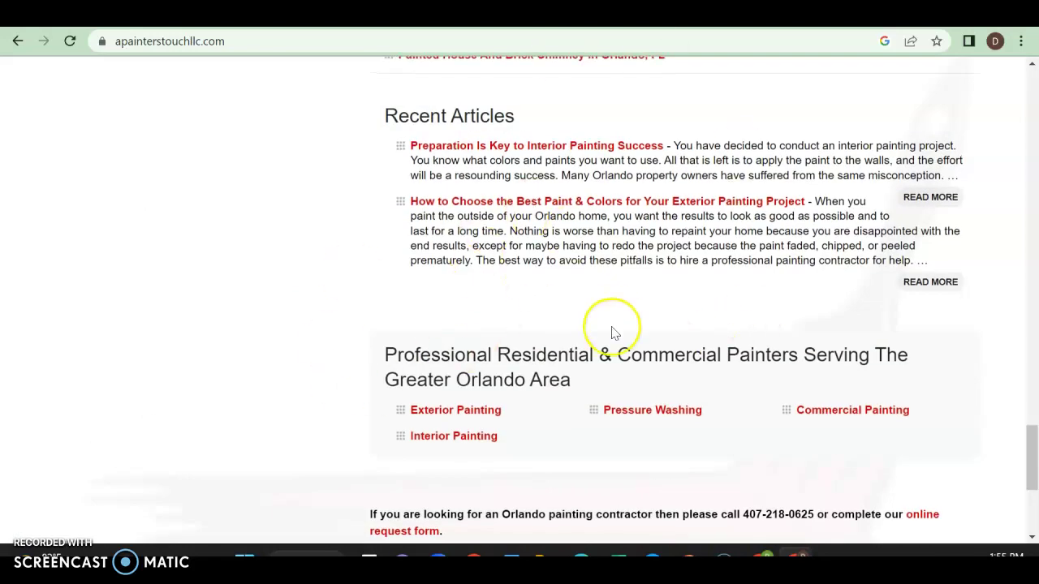
scroll(614, 333, down, 3)
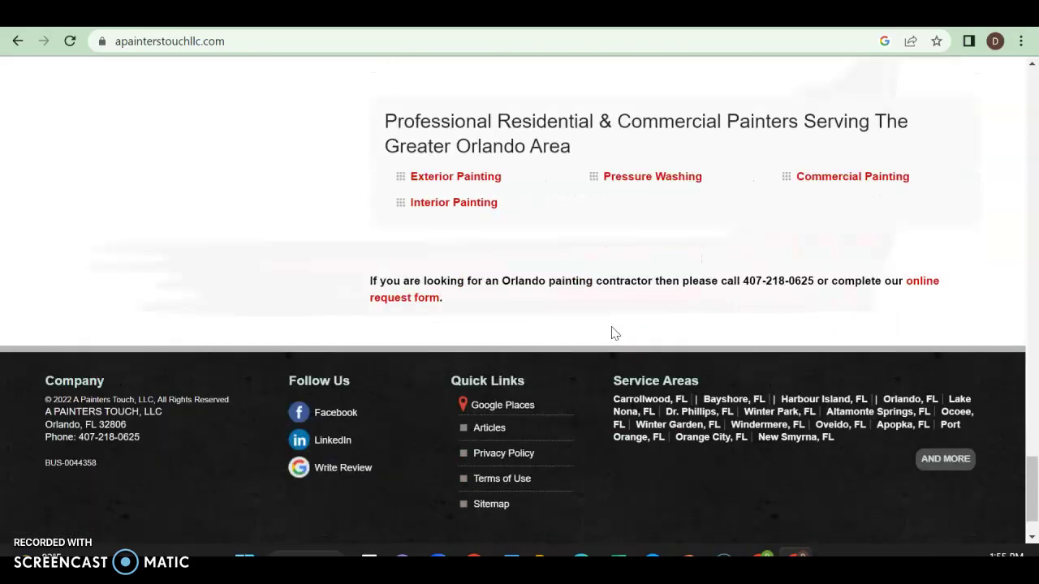
scroll(614, 332, down, 1)
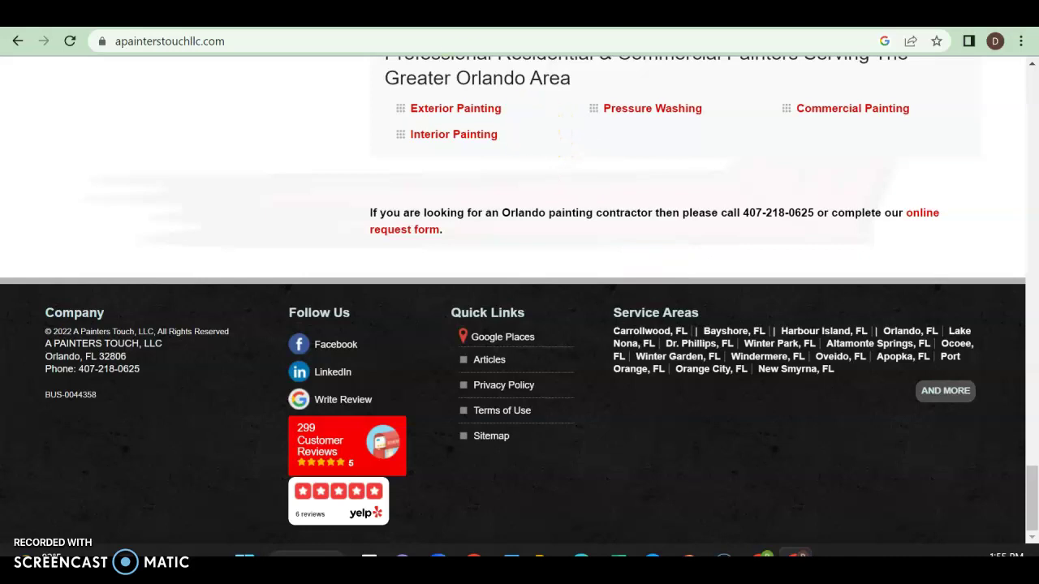
key(ctrl+Tab)
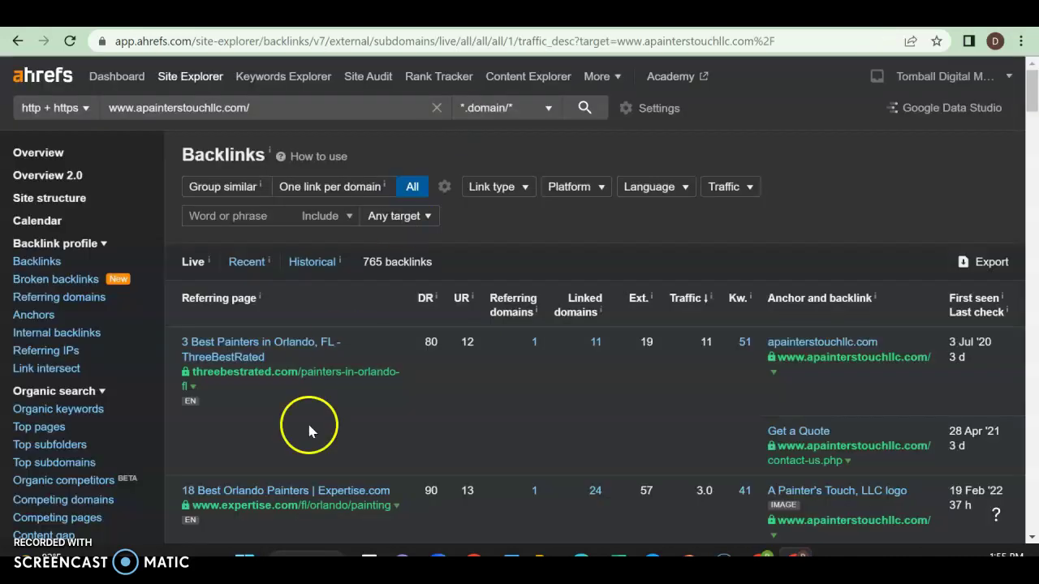
click(38, 154)
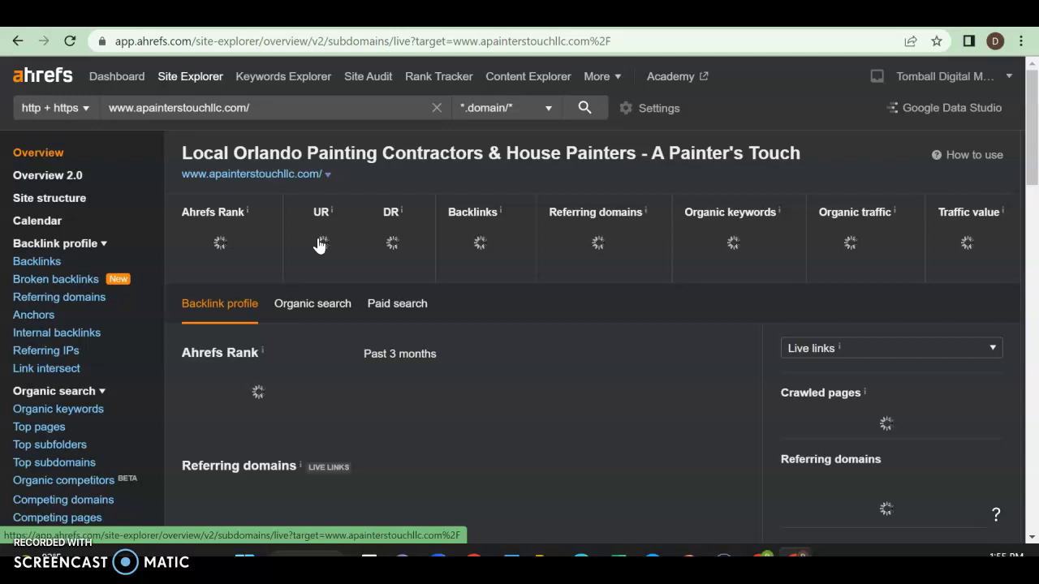
click(260, 114)
click(262, 108)
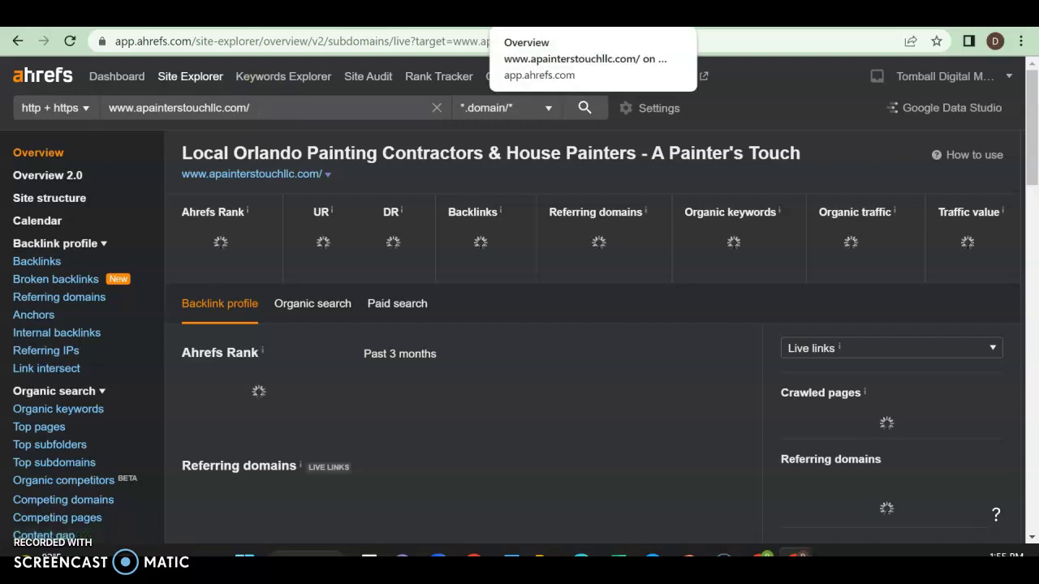
click(589, 235)
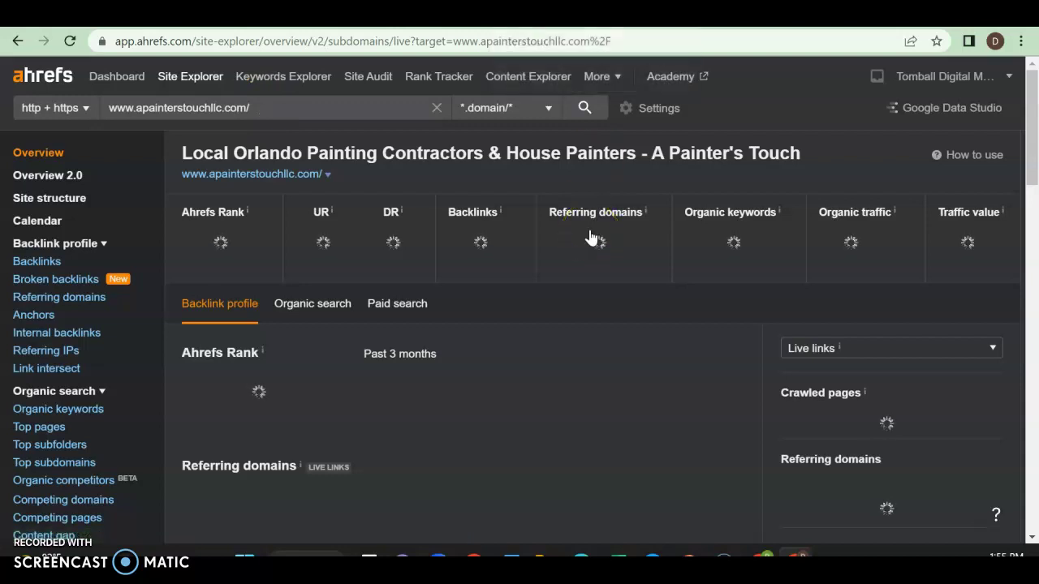
click(626, 14)
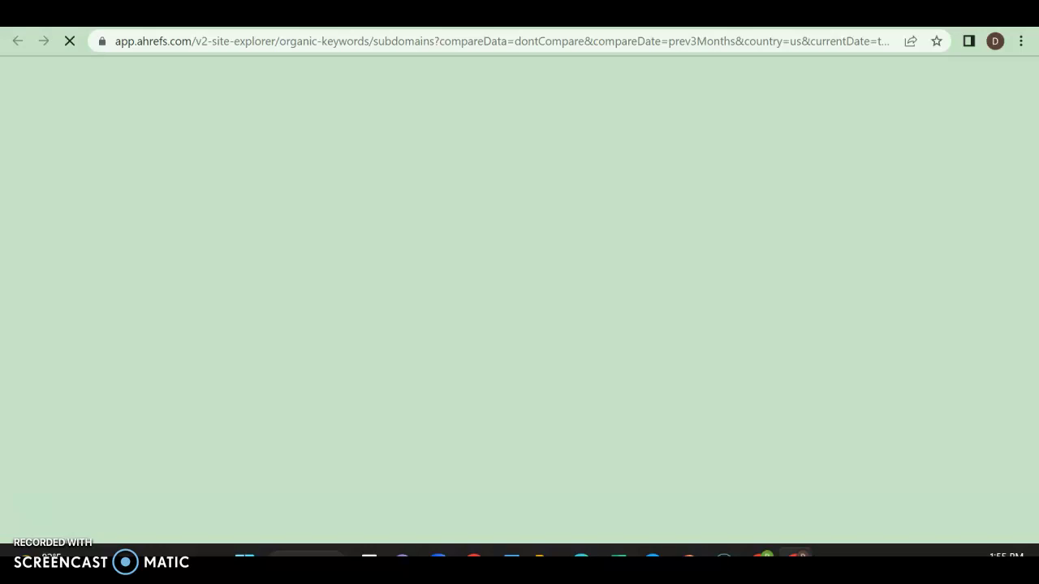
click(313, 222)
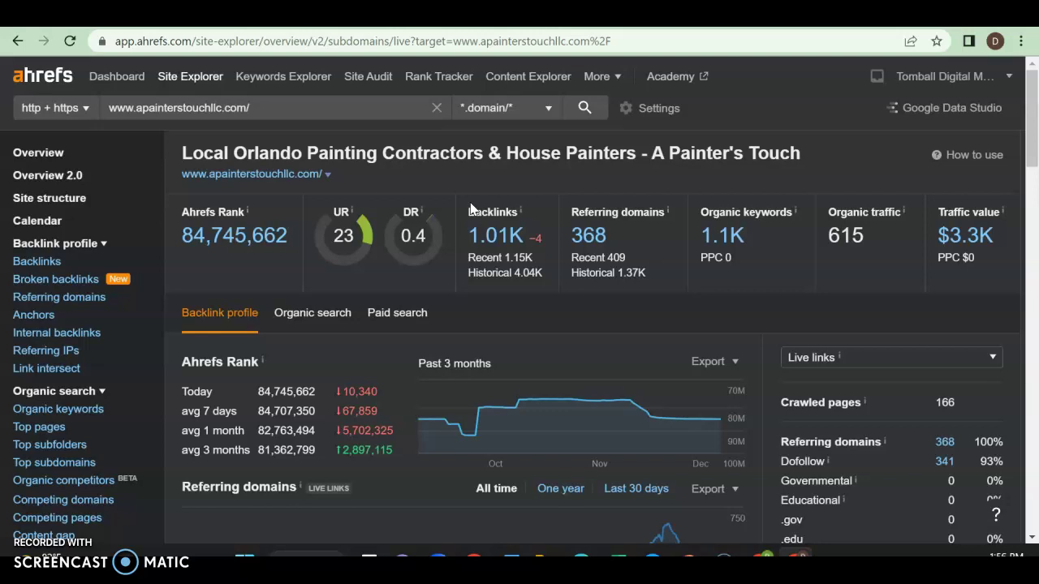
click(844, 231)
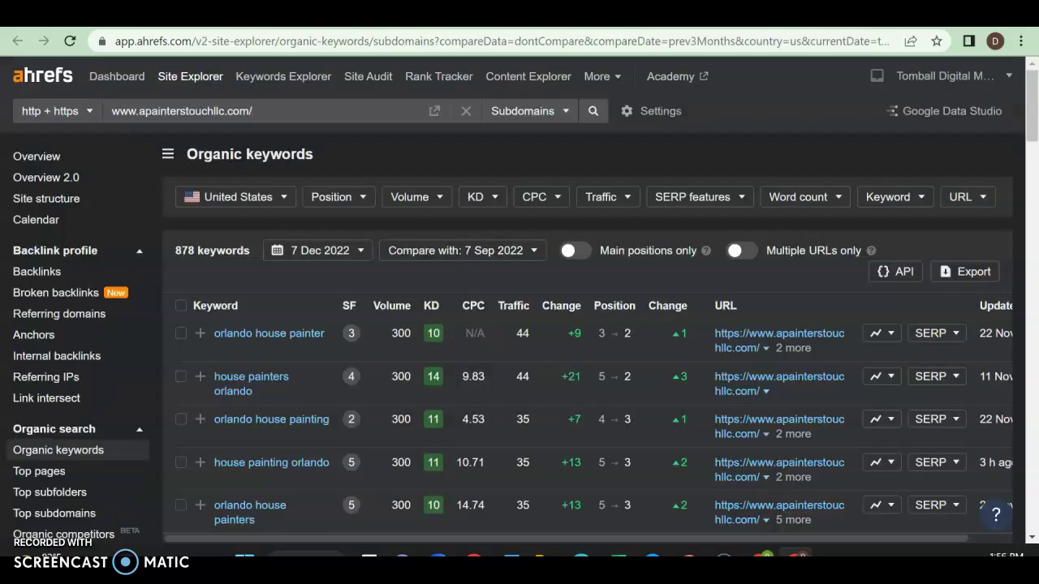
scroll(488, 209, down, 2)
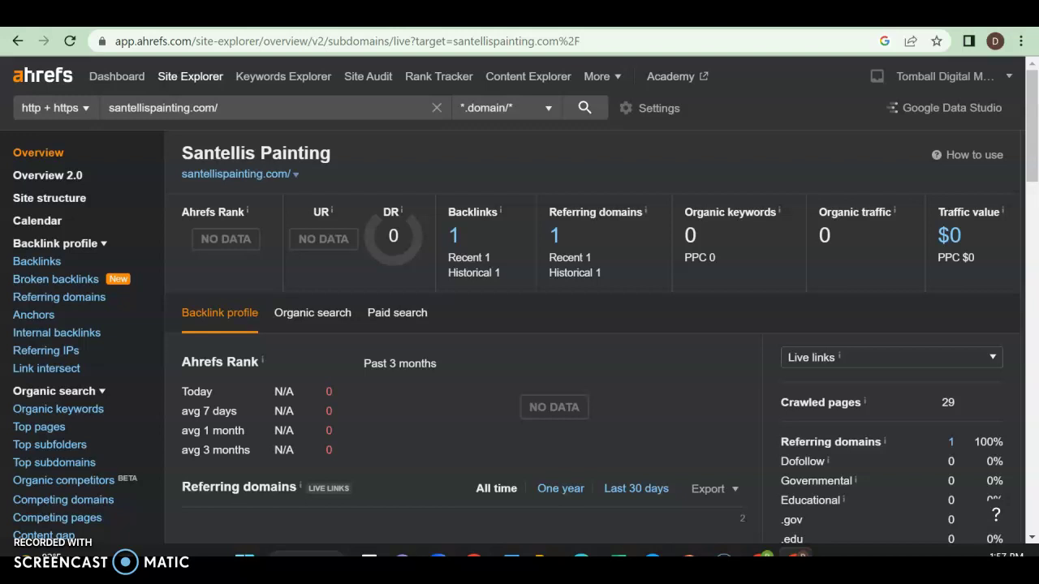
click(30, 209)
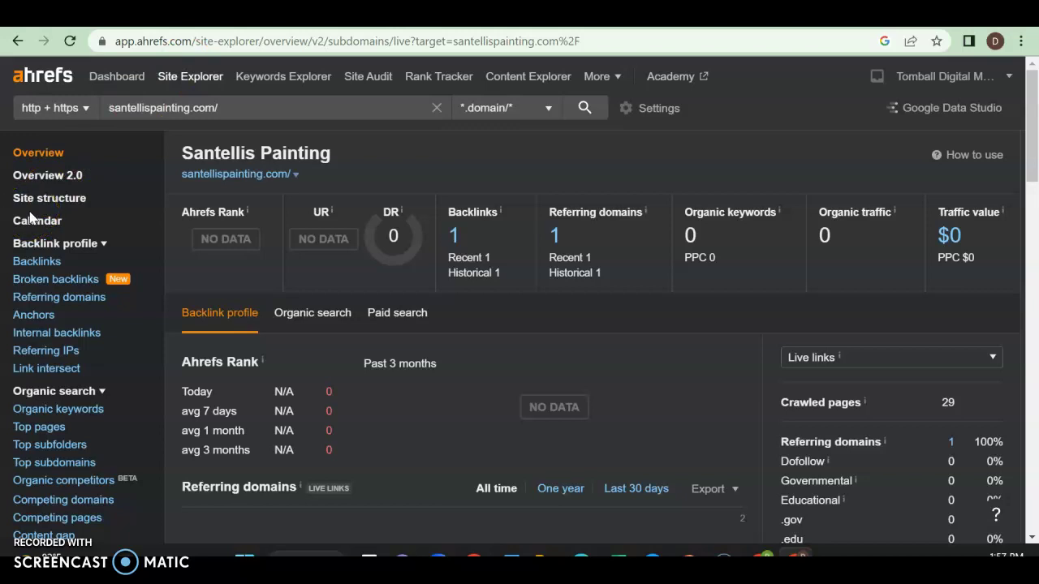